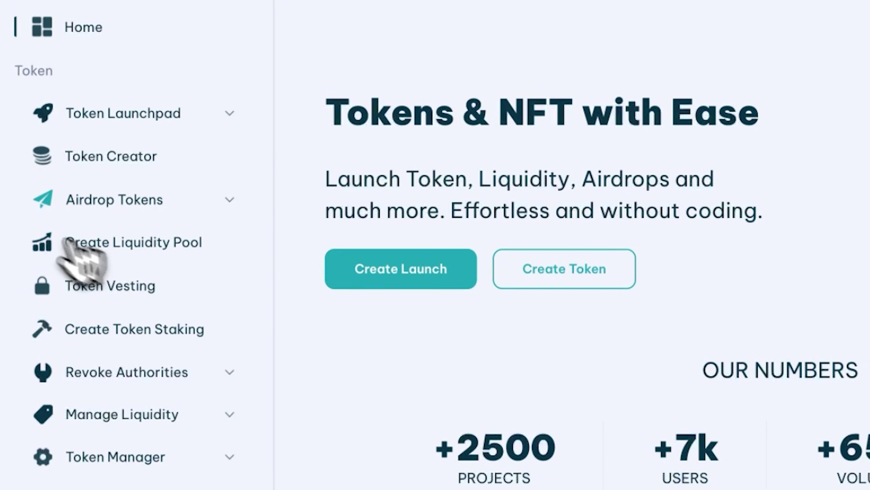
Step: Open the Create Claim Site form from the Airdrop Tokens group in the sidebar
left_click(46, 213)
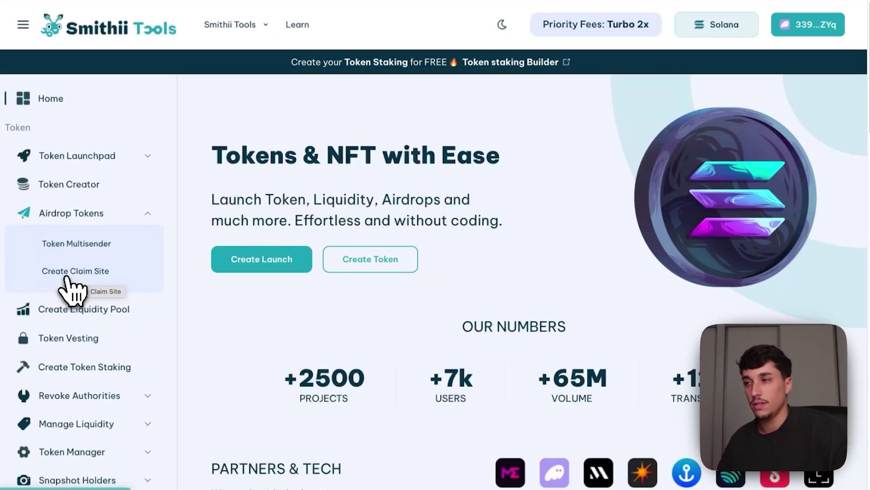
left_click(67, 277)
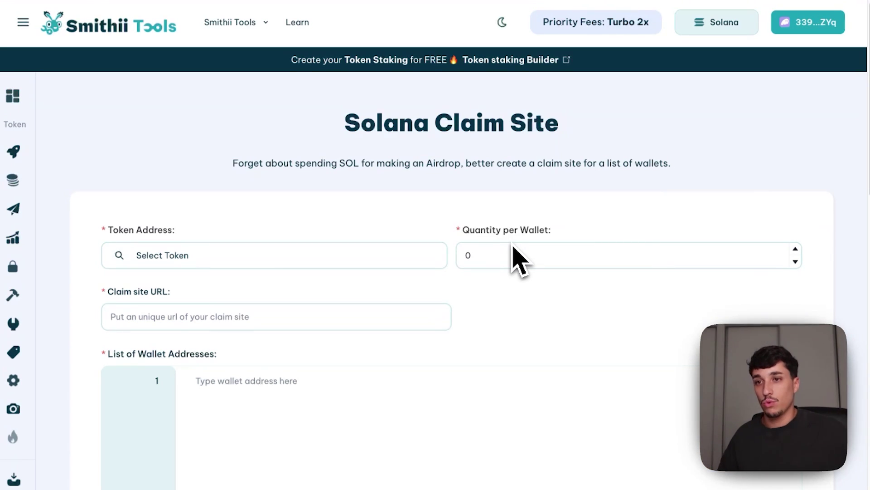
Step: Set the claim site's Token Address to the wallet's first token (Dd3…w18)
left_click(286, 262)
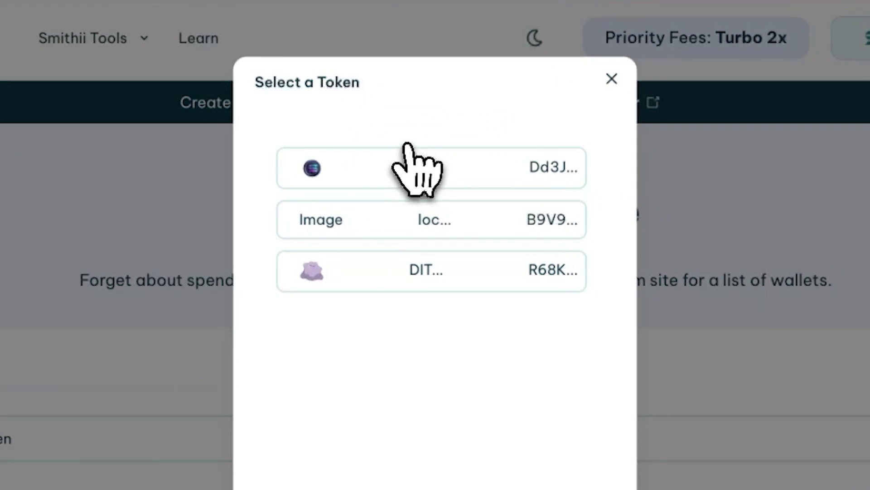
left_click(421, 96)
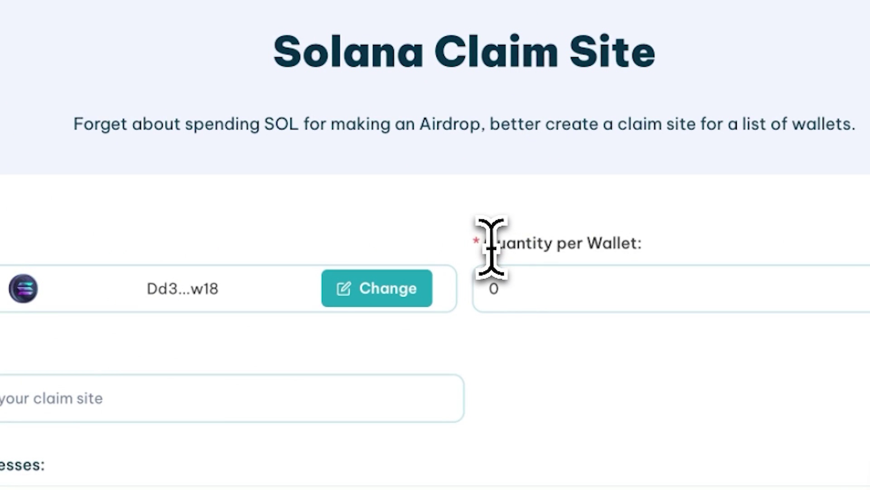
left_click_drag(476, 236, 648, 250)
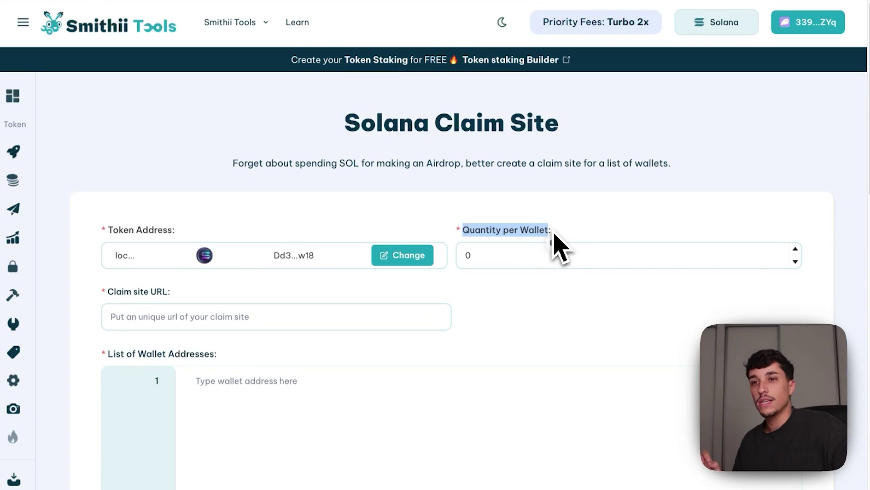
left_click(565, 233)
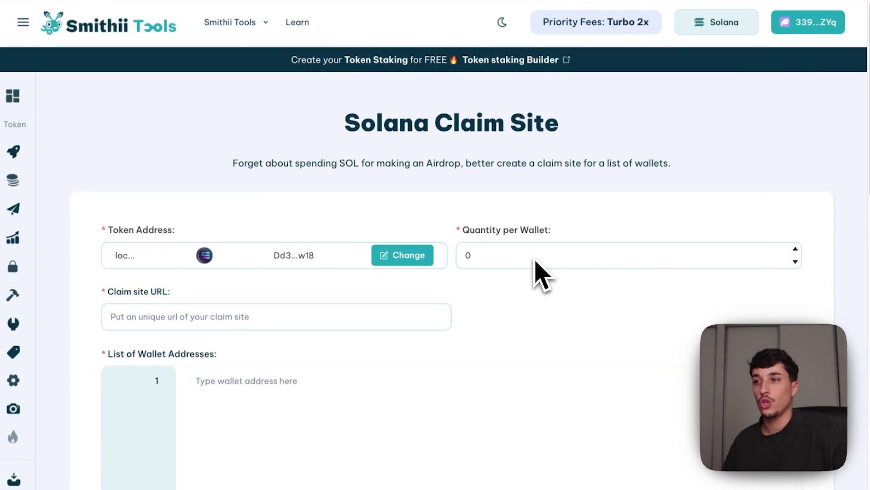
Step: Expand the Snapshot Holders tools in the sidebar
scroll(540, 272, "down", 4)
left_click(282, 218)
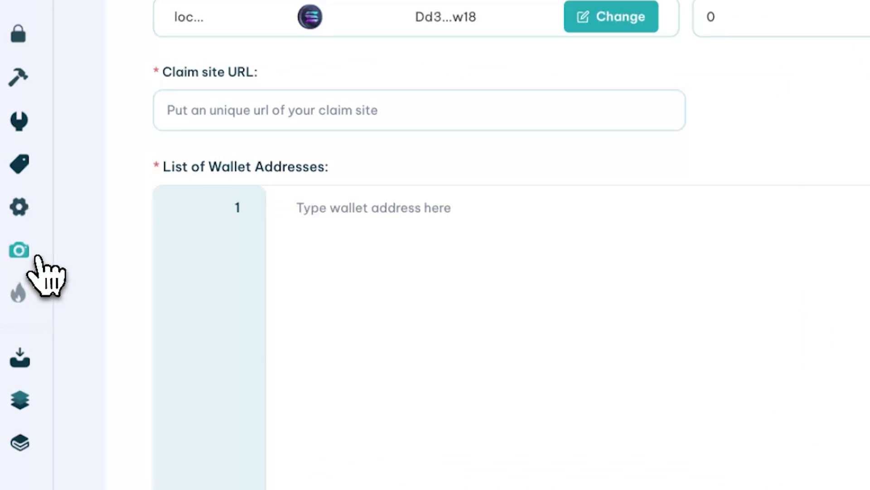
left_click(14, 238)
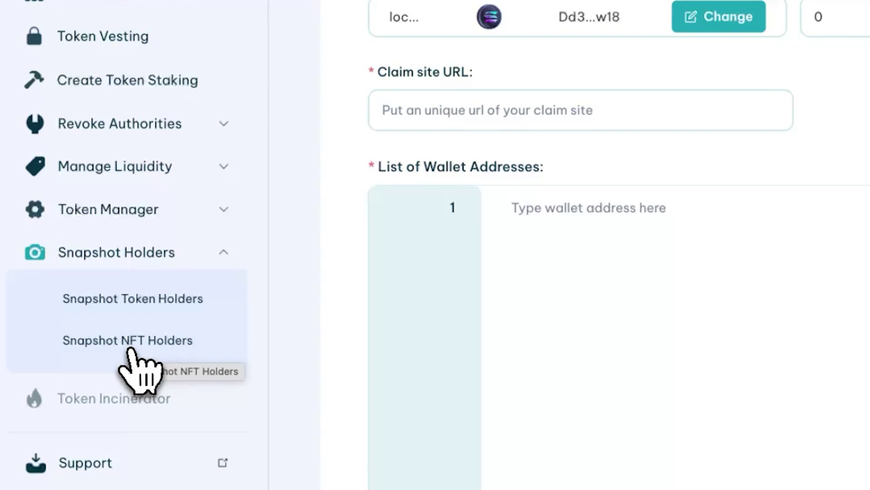
Step: Set Quantity per Wallet to 1000
left_click(589, 209)
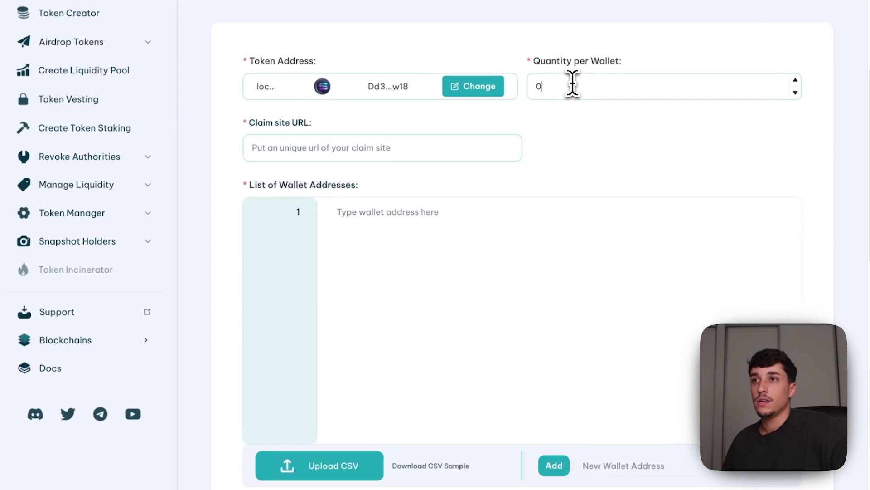
double_click(818, 20)
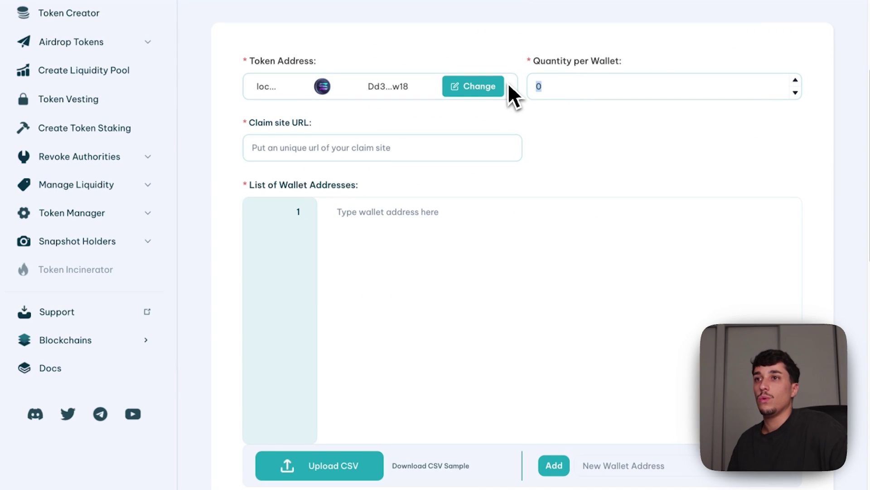
type("1000")
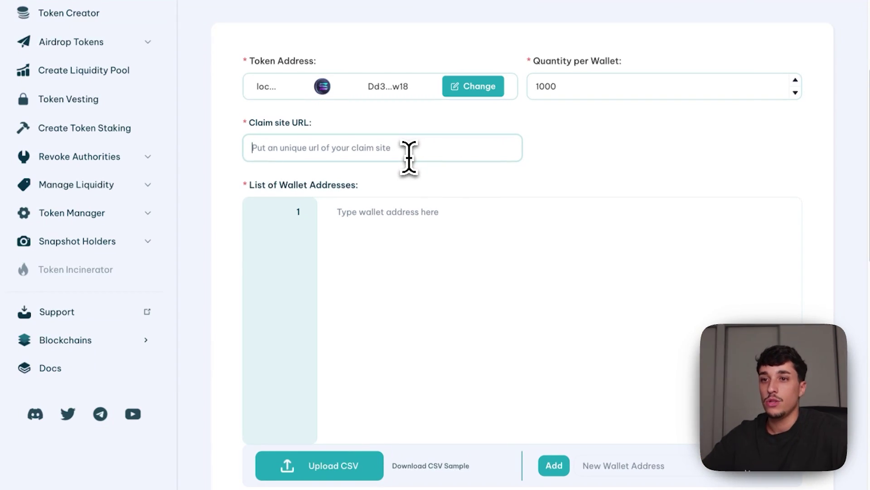
Step: Set the Claim site URL to 'testtrial'
left_click(152, 42)
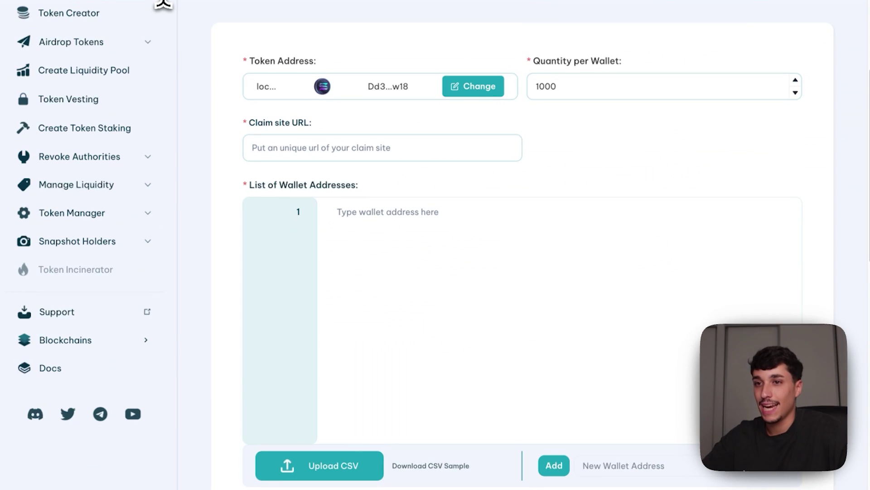
left_click(312, 150)
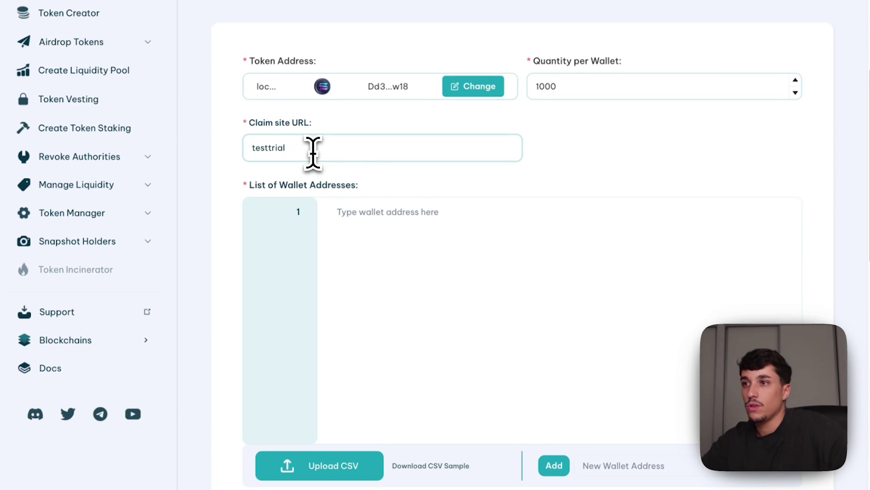
triple_click(273, 193)
left_click(311, 191)
Step: Add the connected Phantom wallet address to the claim list and download the CSV sample
scroll(379, 193, "down", 1)
scroll(381, 188, "down", 3)
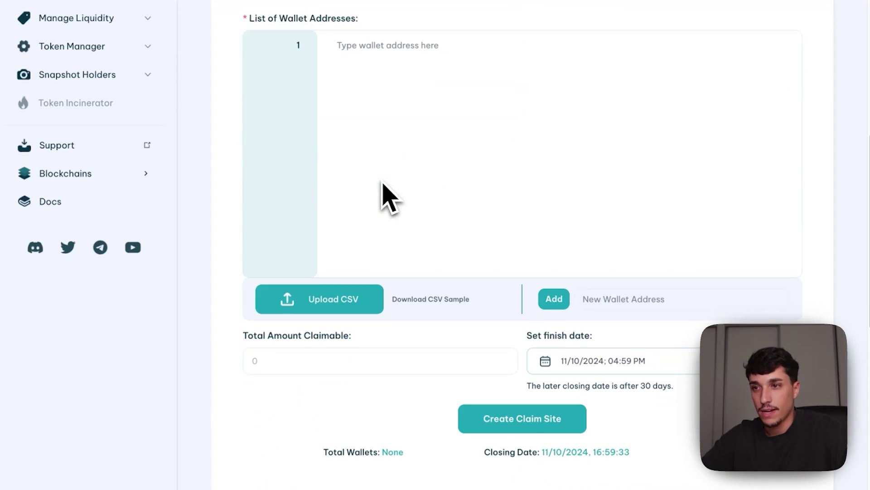
left_click(585, 298)
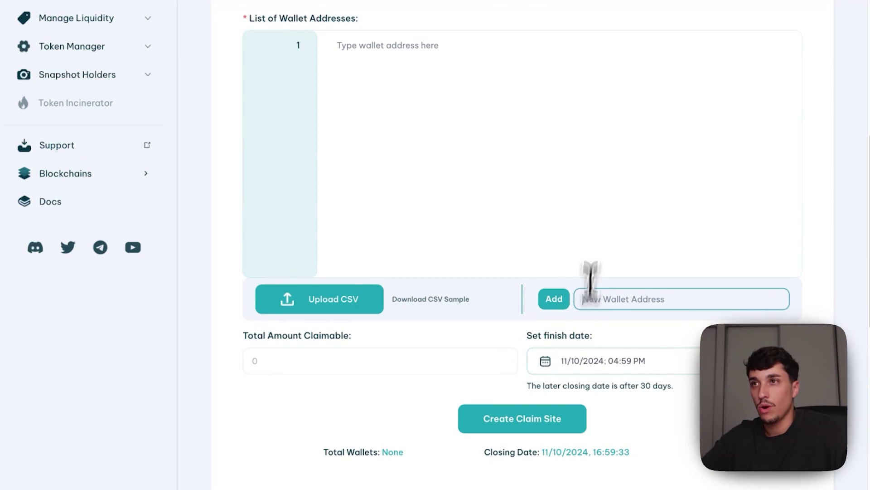
left_click(593, 9)
left_click(476, 27)
left_click(623, 299)
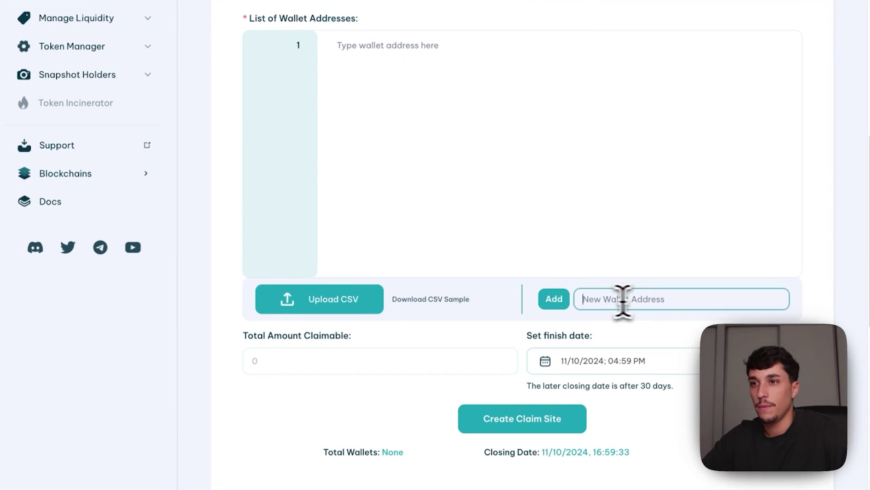
key("ctrl+v")
key("Return")
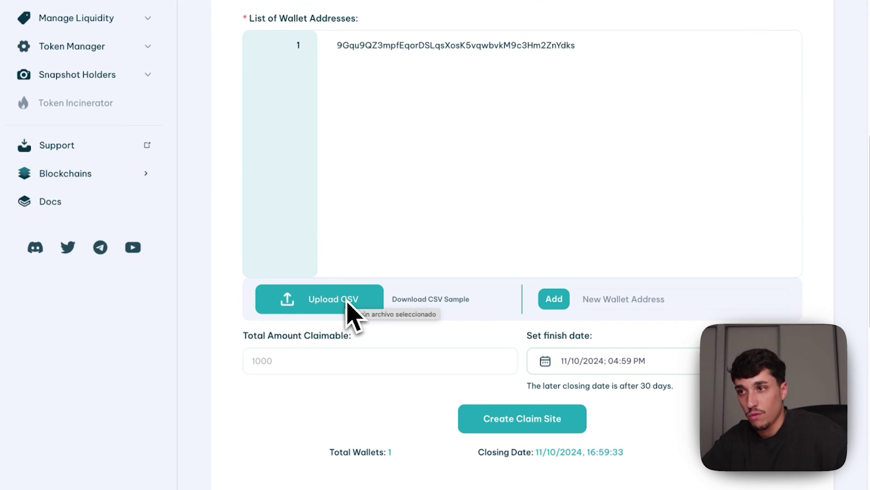
left_click(410, 300)
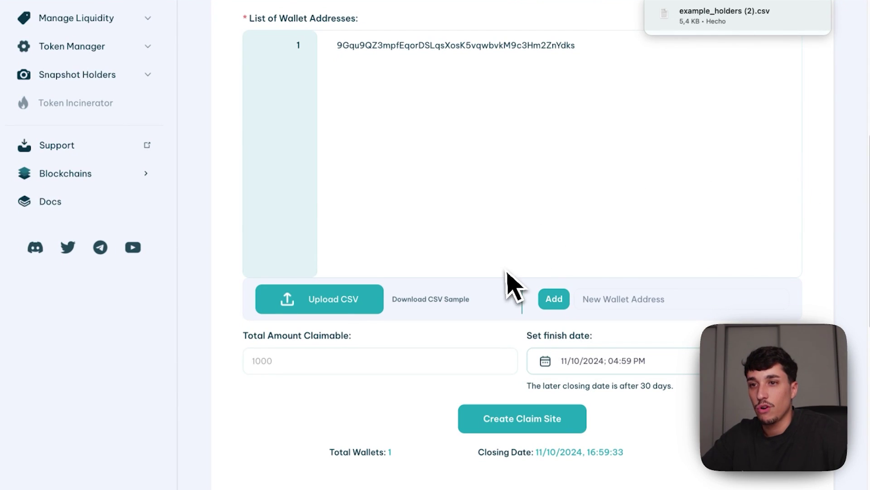
left_click(340, 303)
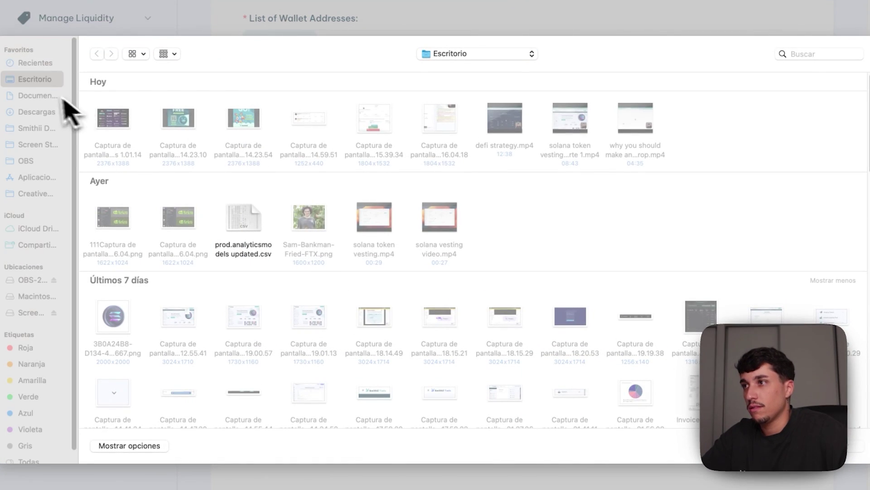
left_click(42, 113)
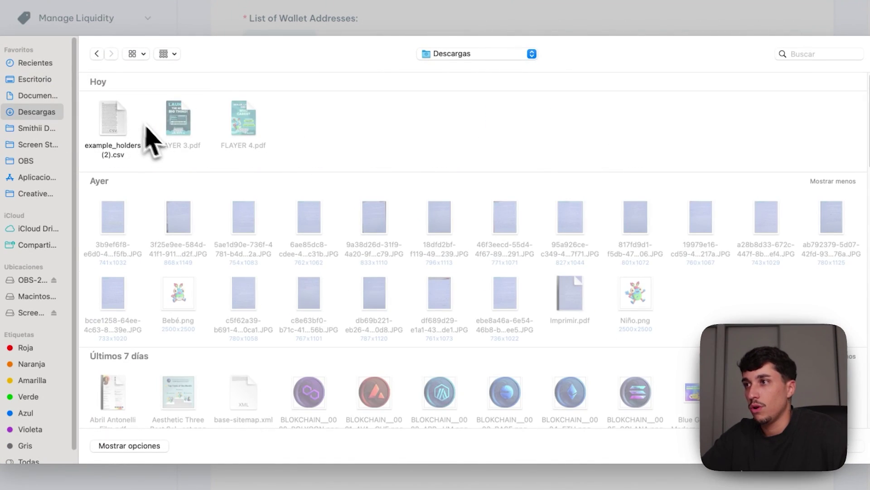
double_click(109, 119)
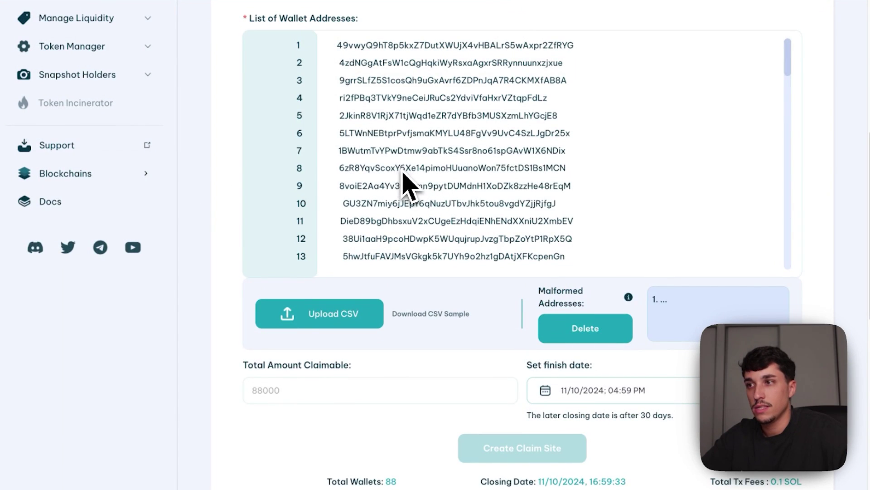
scroll(729, 249, "down", 10)
scroll(791, 294, "up", 1)
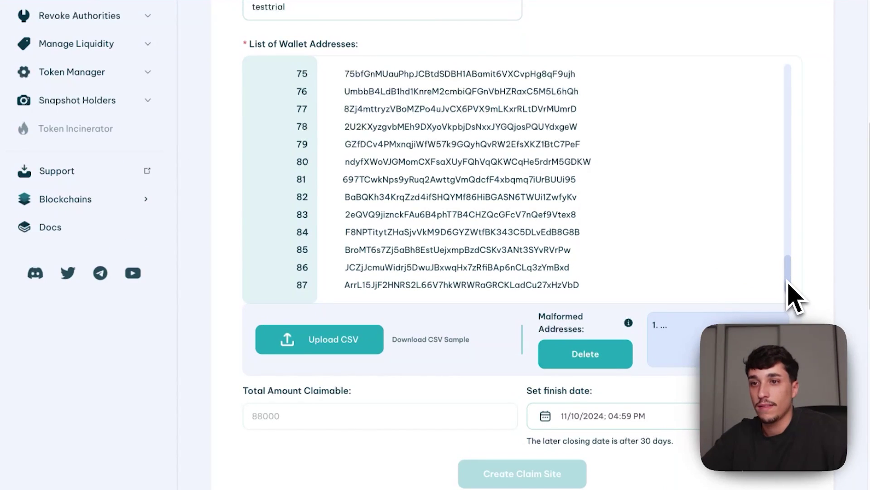
scroll(794, 299, "down", 1)
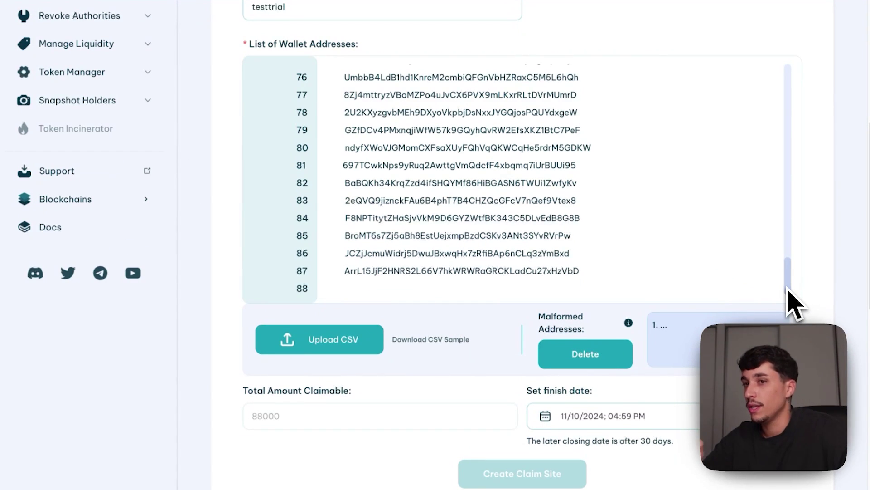
left_click_drag(788, 290, 806, 154)
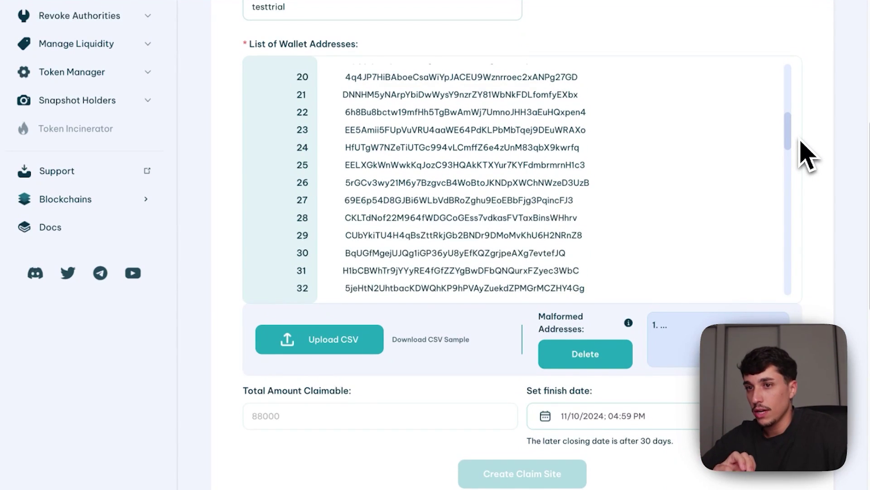
scroll(794, 132, "up", 5)
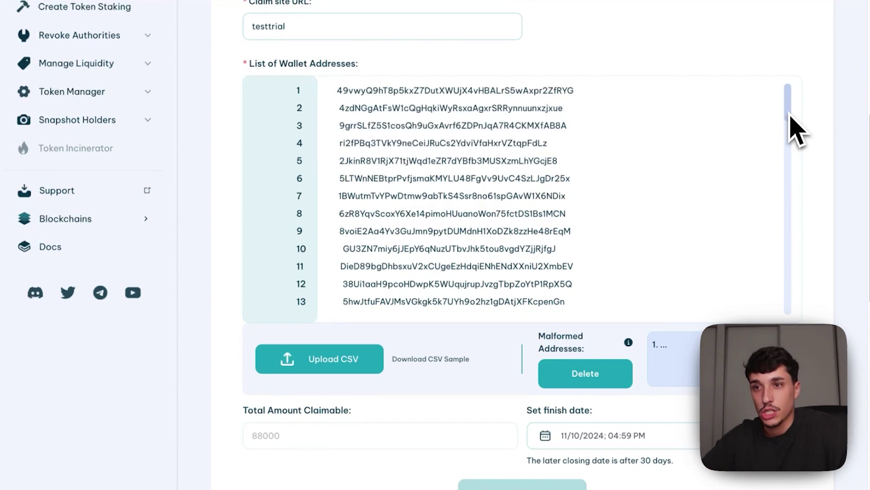
scroll(794, 131, "down", 5)
scroll(336, 360, "down", 3)
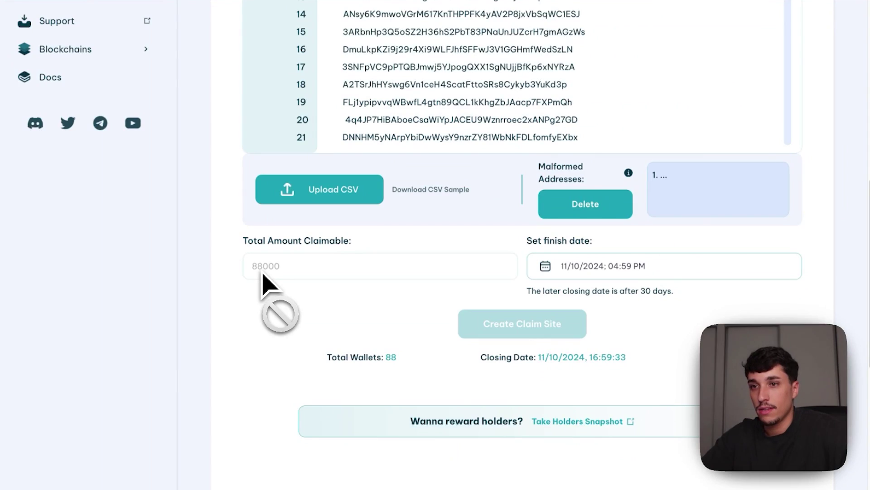
scroll(414, 346, "down", 1)
scroll(422, 331, "up", 3)
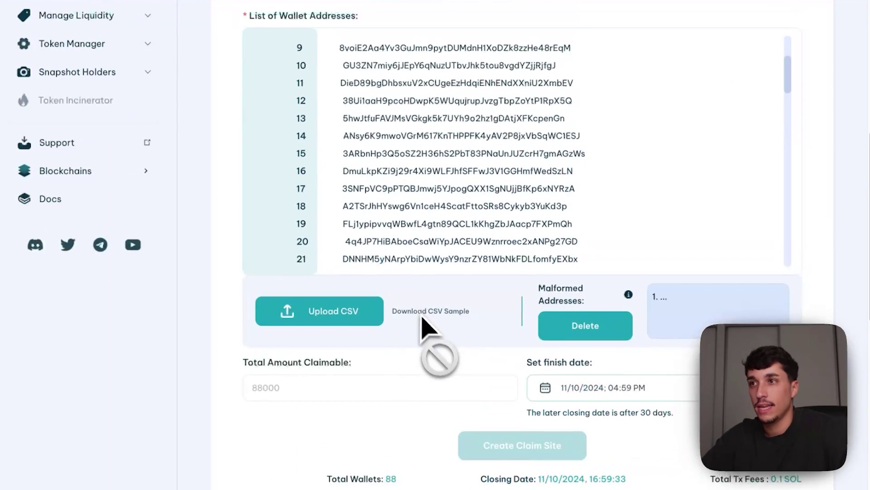
scroll(812, 183, "up", 4)
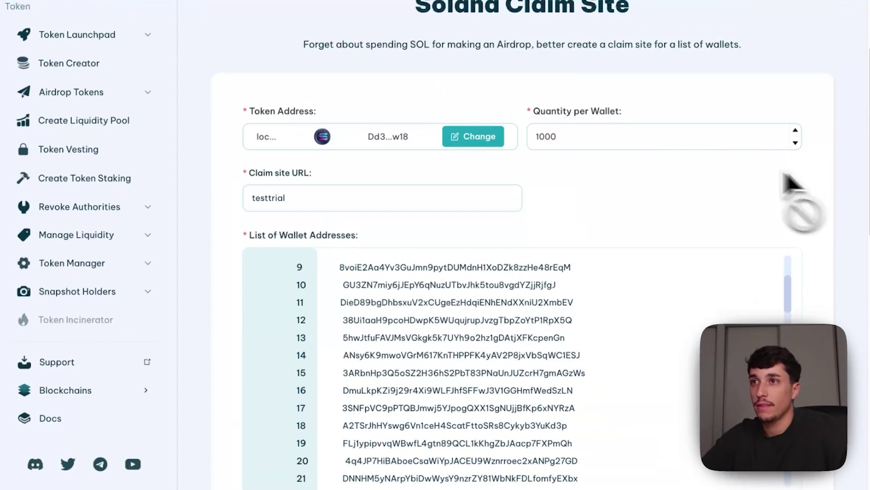
left_click_drag(535, 109, 630, 136)
scroll(501, 374, "down", 10)
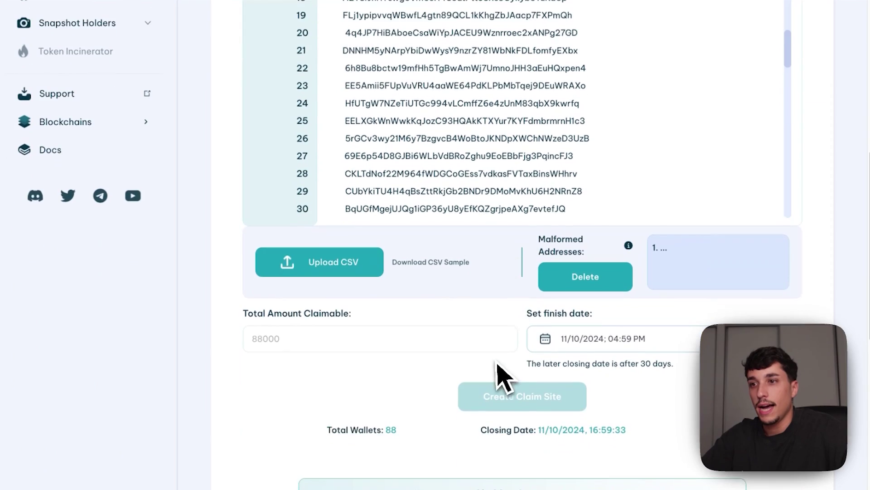
Step: Set the claim site finish date to 18 October 2024, 04:59 PM
left_click(635, 308)
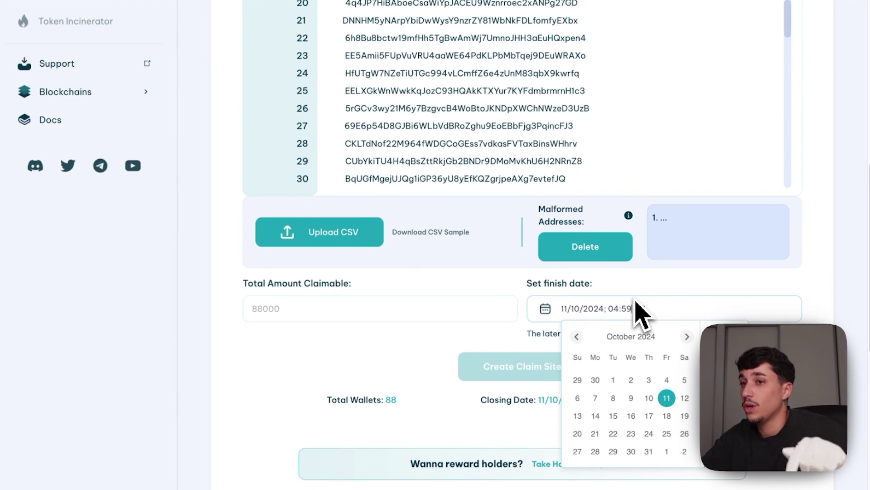
scroll(653, 295, "down", 1)
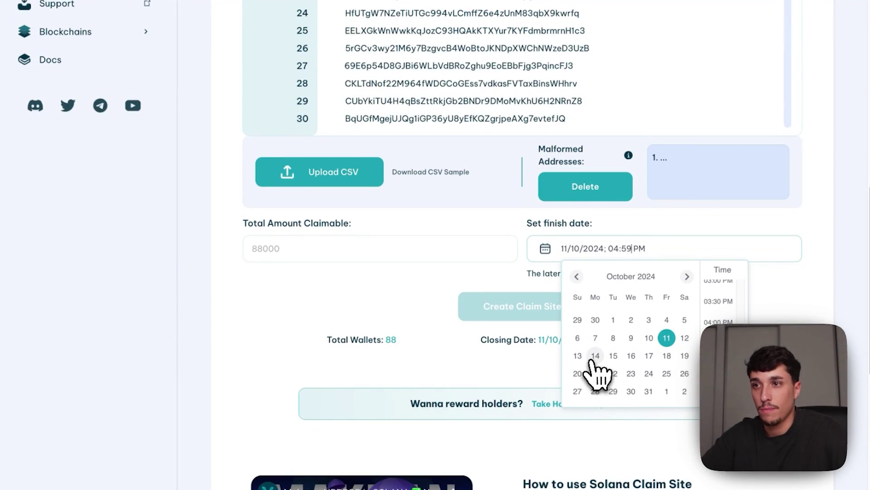
left_click(667, 356)
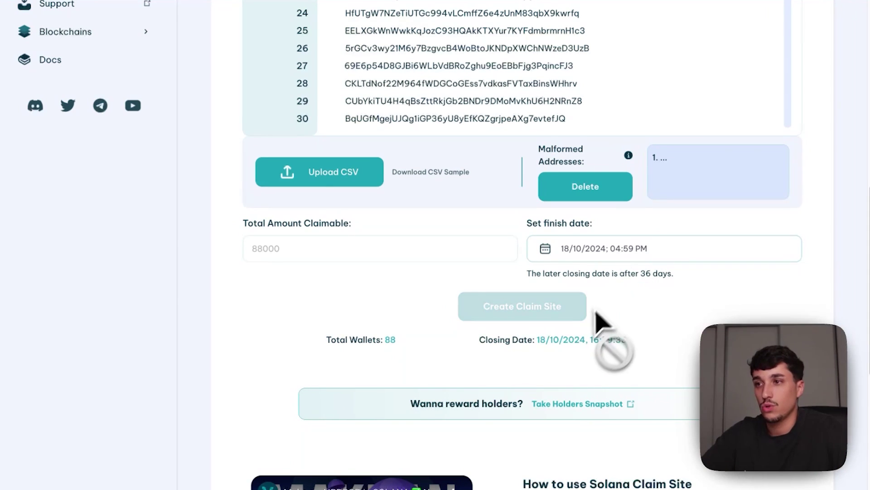
Step: Delete the malformed address, leaving 87 wallets and 87000 tokens, and submit Create Claim Site
left_click(575, 194)
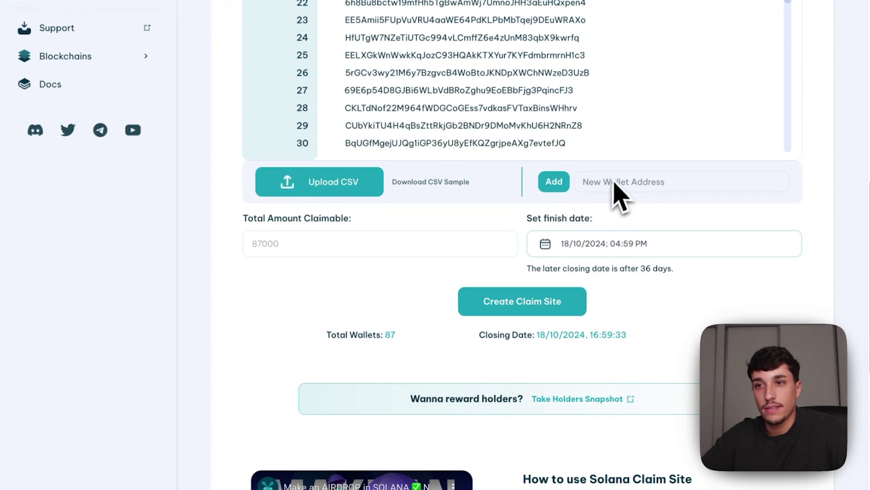
scroll(535, 117, "down", 10)
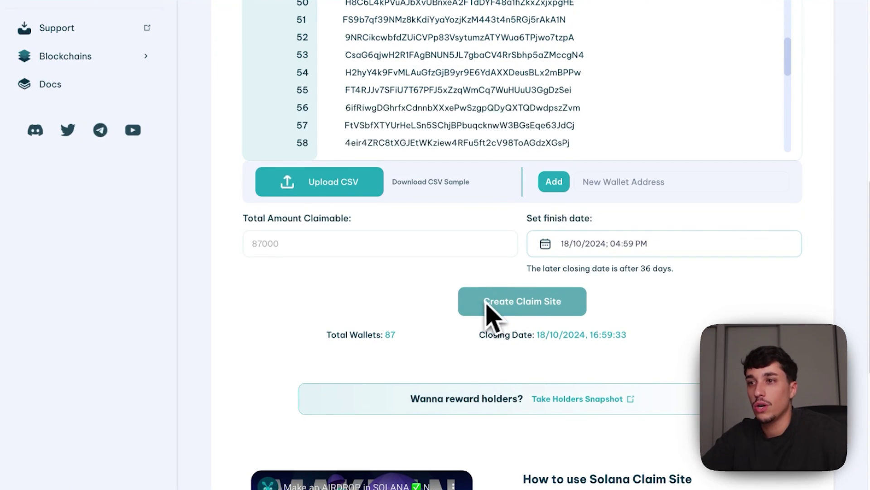
left_click_drag(627, 334, 549, 326)
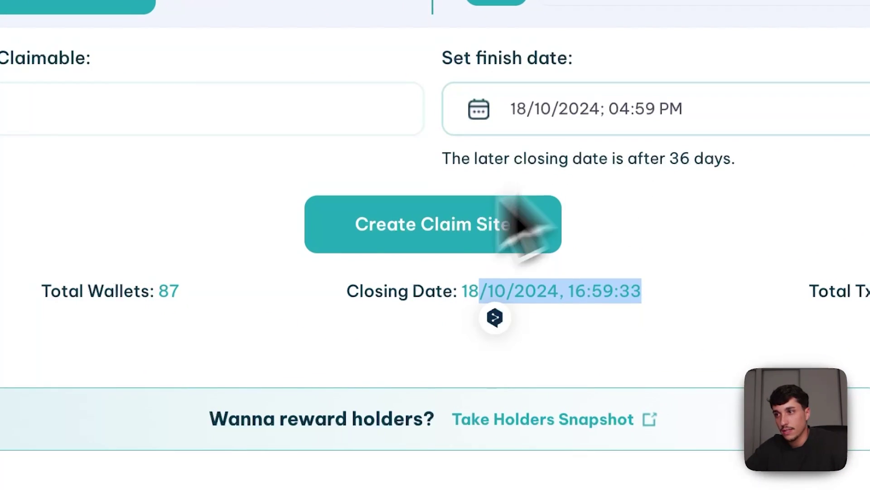
left_click_drag(267, 302, 57, 293)
left_click(49, 297)
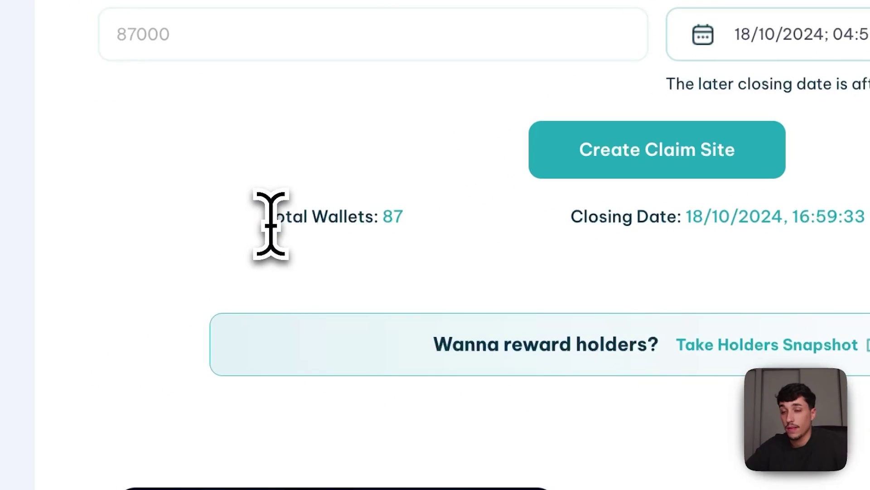
left_click_drag(435, 227, 243, 243)
double_click(397, 218)
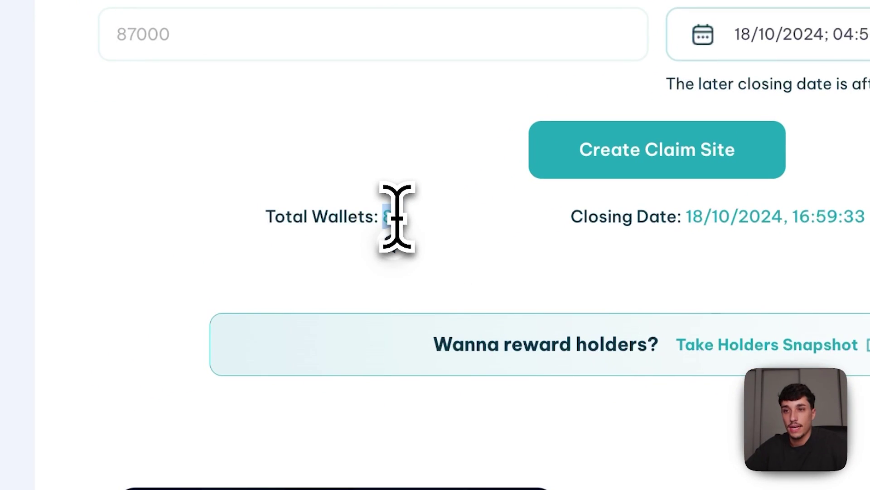
scroll(396, 218, "up", 1)
left_click(595, 220)
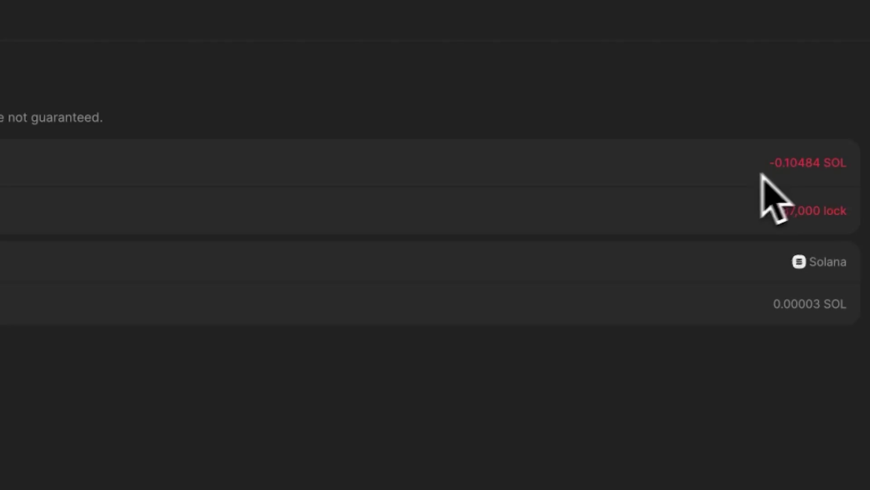
Step: Confirm the Phantom transaction and review the live testtrial claim page showing 87000 claimable
left_click(544, 478)
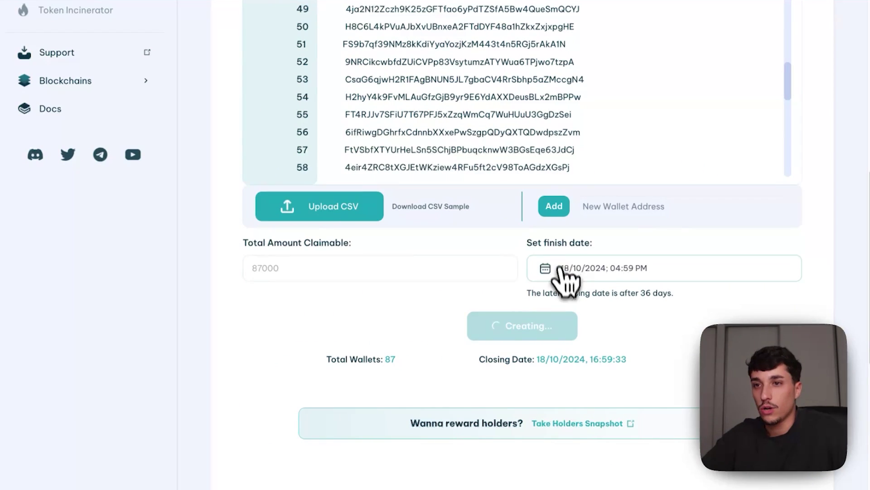
scroll(589, 368, "up", 4)
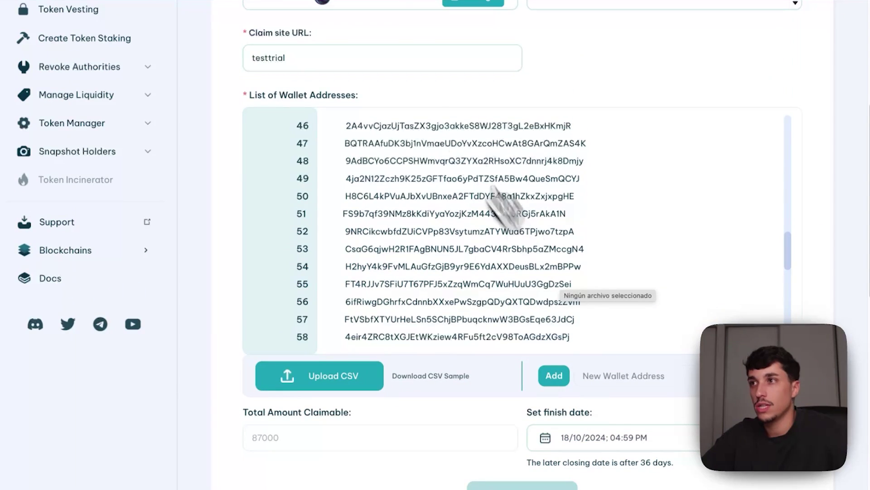
left_click_drag(379, 61, 675, 97)
scroll(675, 97, "up", 1)
scroll(787, 111, "down", 9)
scroll(816, 146, "up", 9)
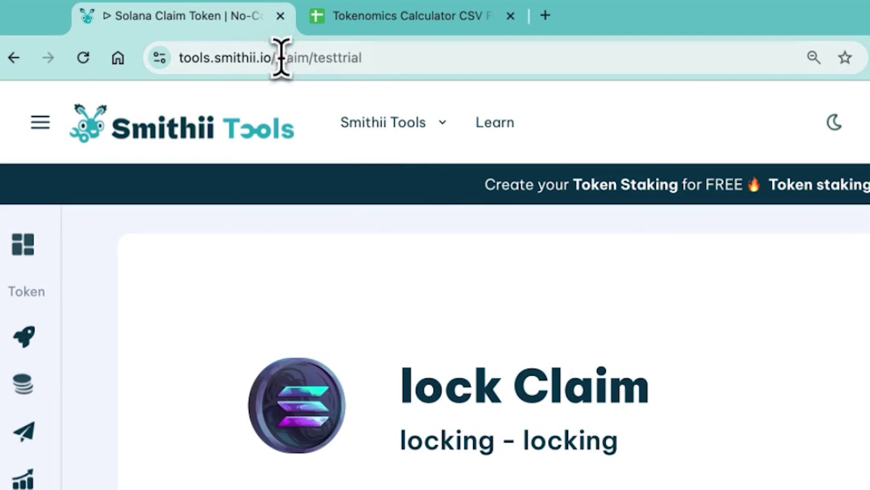
left_click(282, 57)
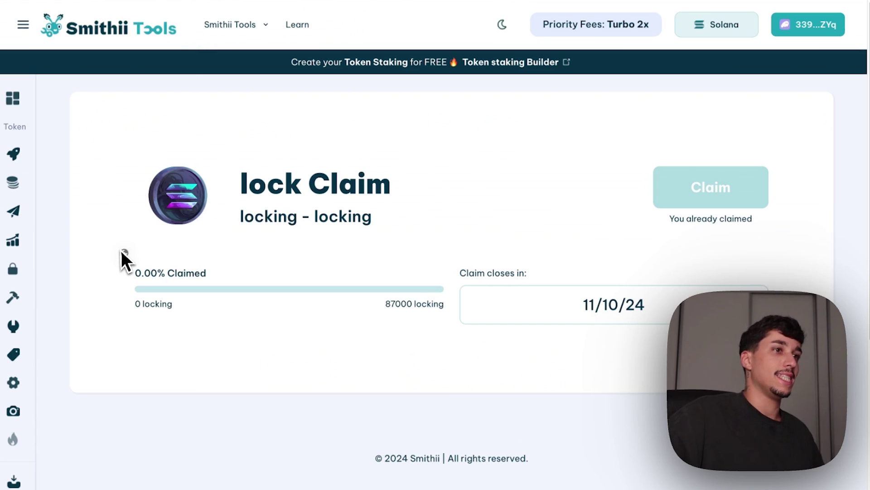
double_click(245, 186)
left_click(348, 187)
double_click(272, 184)
left_click(325, 188)
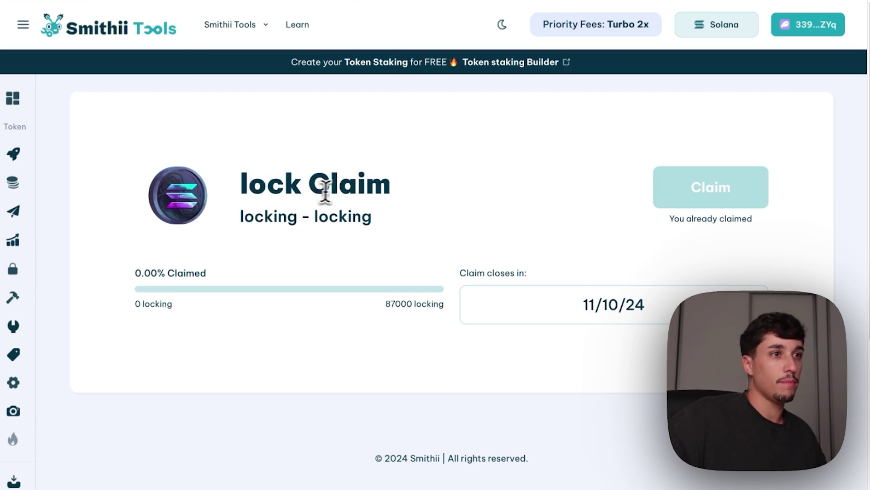
left_click_drag(373, 220, 245, 181)
left_click(289, 265)
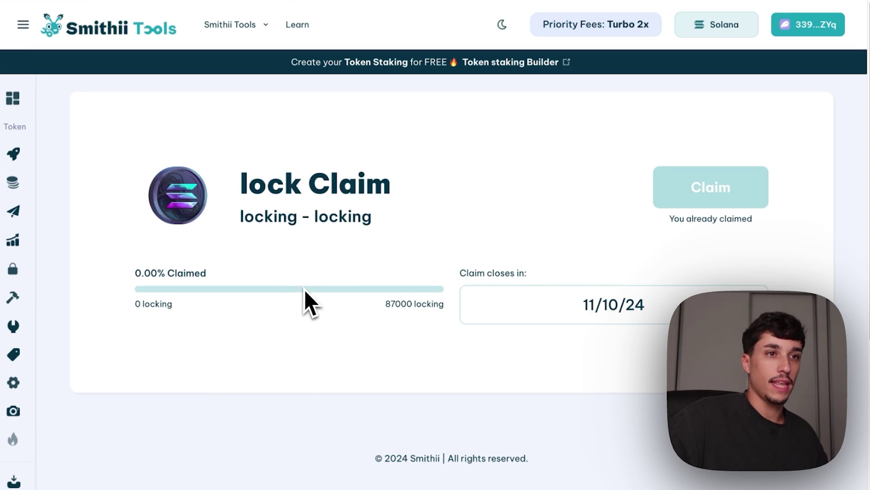
left_click_drag(762, 216, 761, 216)
left_click(755, 222)
left_click_drag(683, 222, 678, 222)
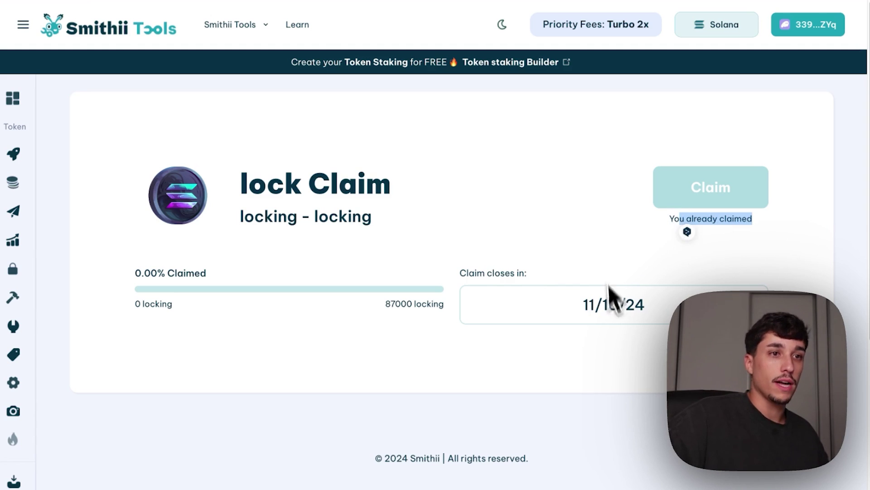
left_click(667, 309)
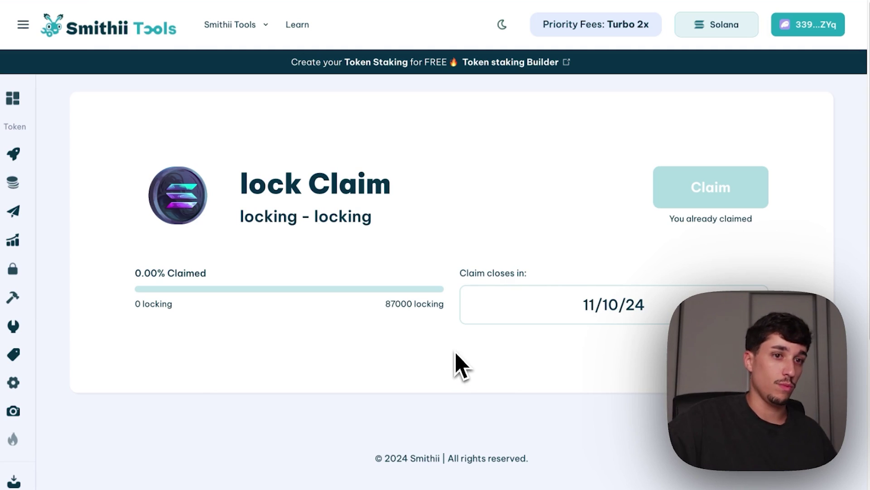
left_click_drag(460, 274, 661, 309)
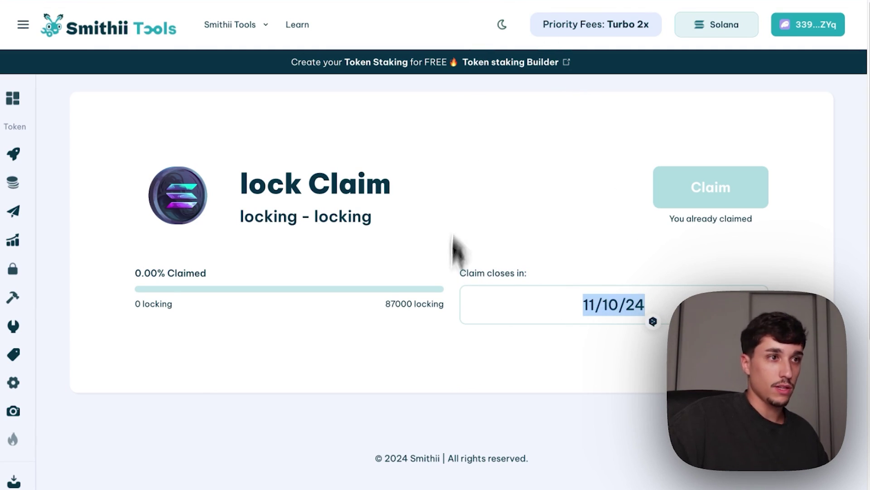
left_click_drag(135, 269, 429, 312)
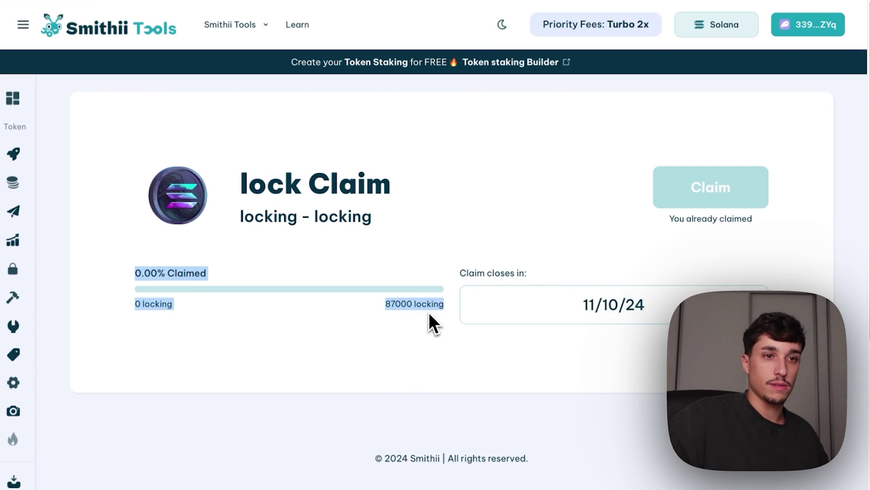
left_click(426, 311)
double_click(426, 308)
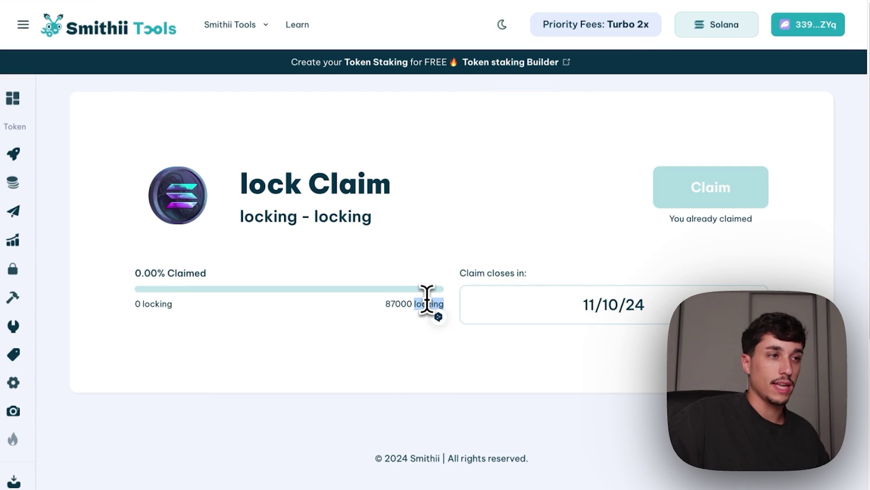
left_click(424, 300)
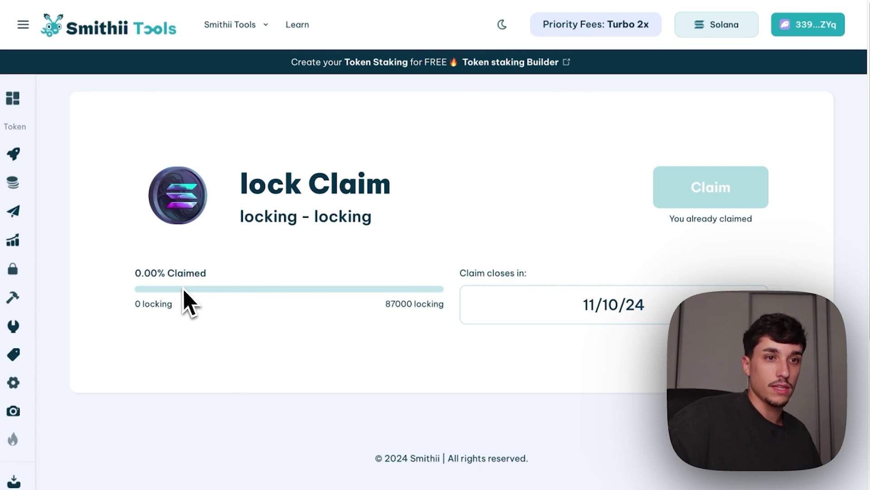